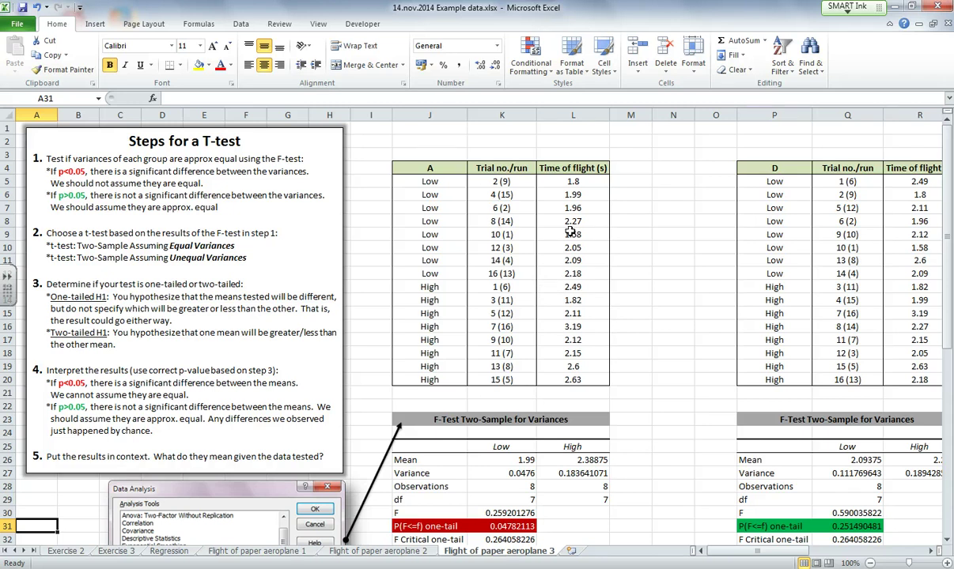
# Select dataset A's Low flight times, then scroll right to dataset B's table in columns AA–AC.
pyautogui.moveTo(574, 181); pyautogui.dragTo(583, 380)
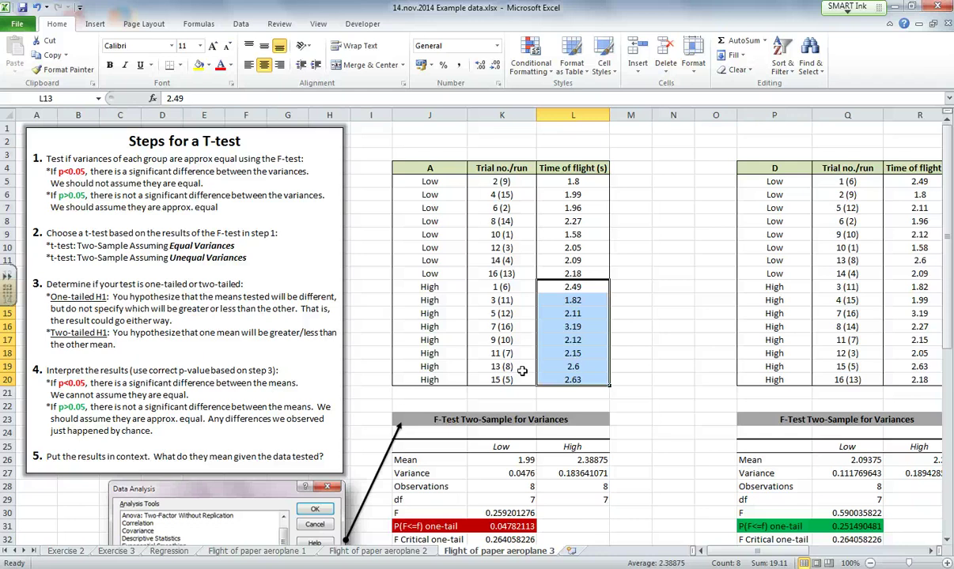
pyautogui.moveTo(759, 552)
pyautogui.mouseDown()
pyautogui.moveTo(795, 552)
pyautogui.moveTo(771, 552)
pyautogui.mouseUp()
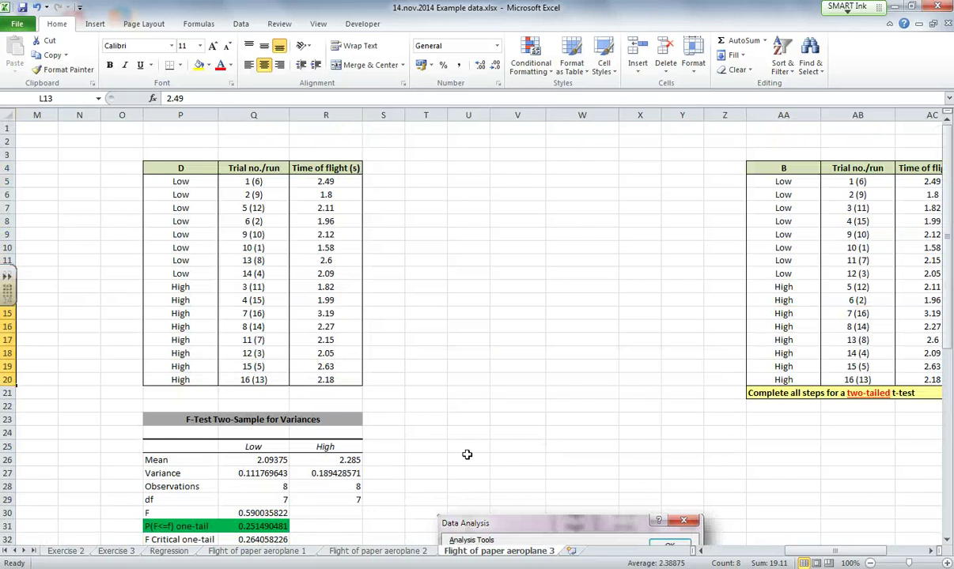
pyautogui.moveTo(765, 552); pyautogui.dragTo(809, 559)
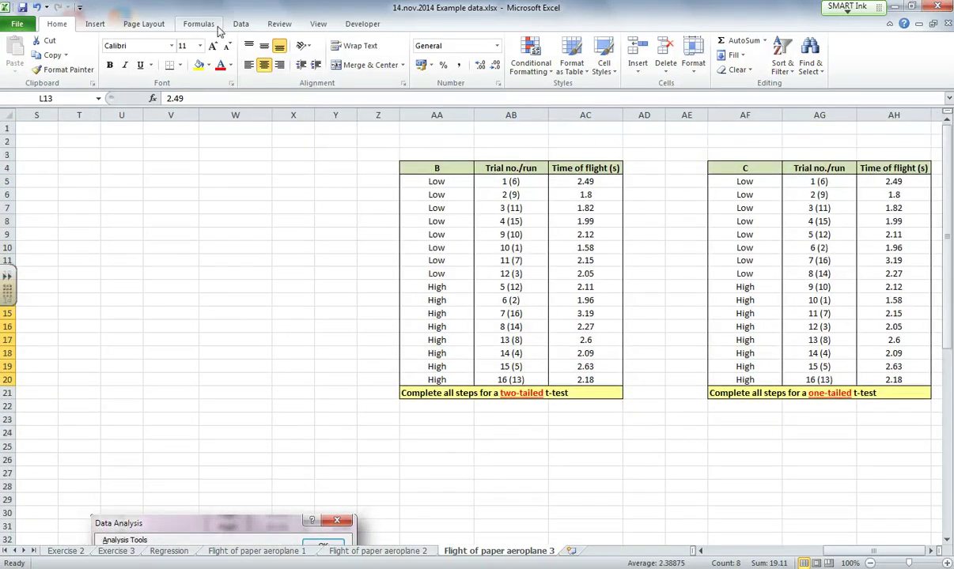
# Choose F-Test Two-Sample for Variances from the Data Analysis tools list.
pyautogui.click(241, 25)
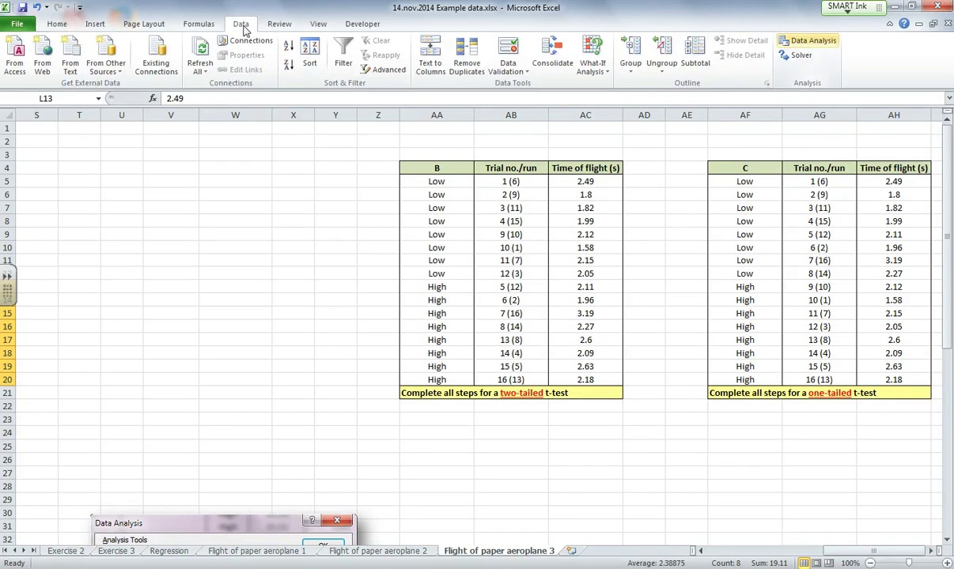
pyautogui.click(826, 47)
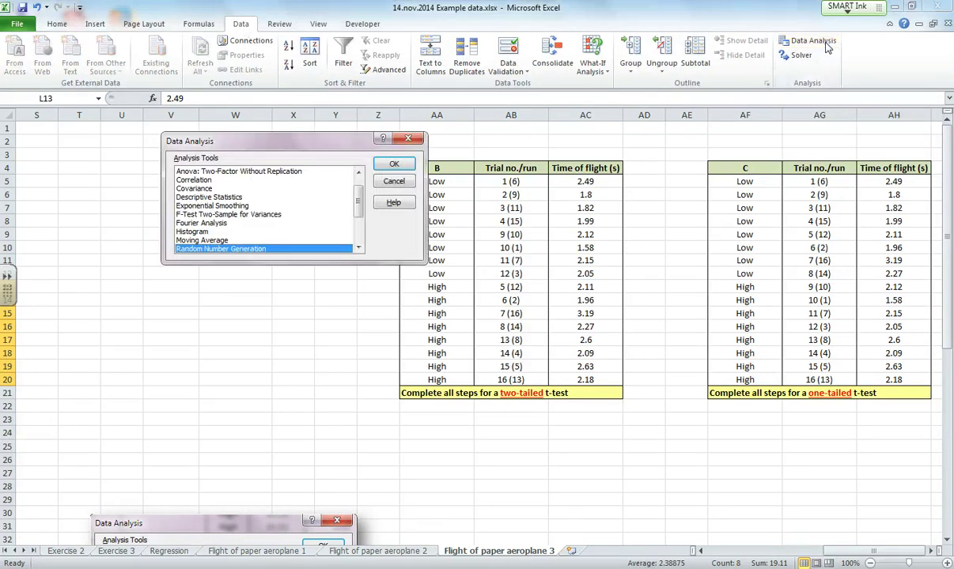
pyautogui.moveTo(335, 146); pyautogui.dragTo(289, 251)
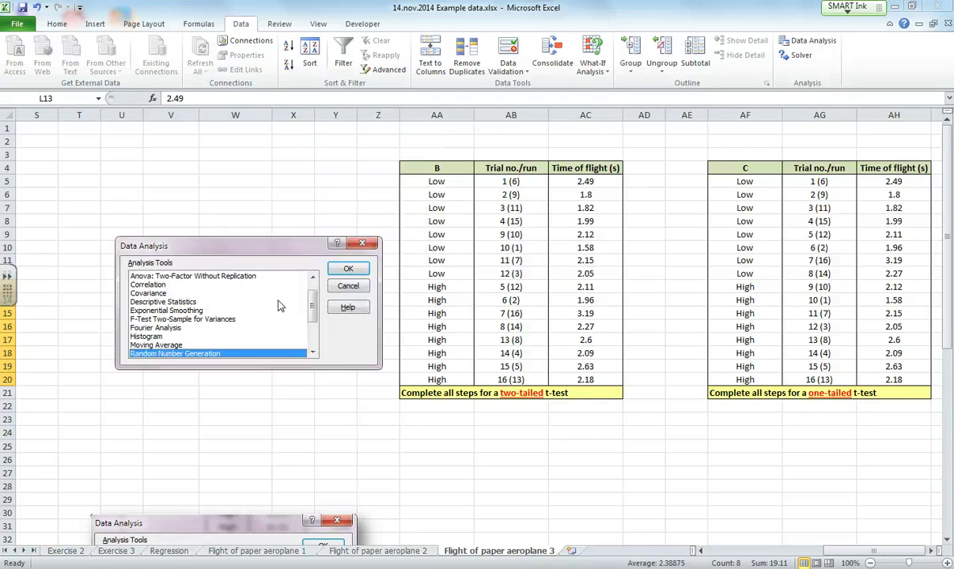
pyautogui.scroll(-1, 314, 310)
pyautogui.click(226, 294)
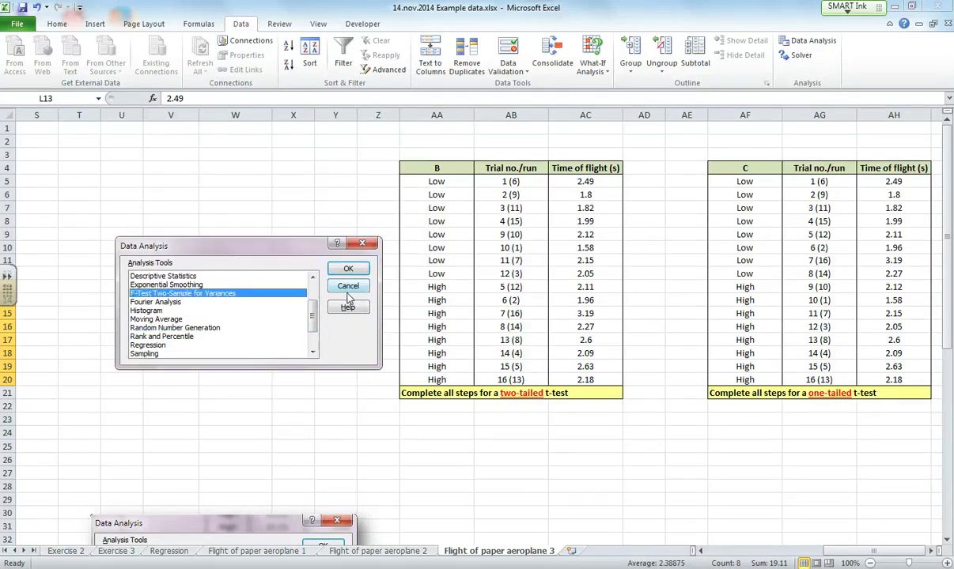
pyautogui.click(357, 272)
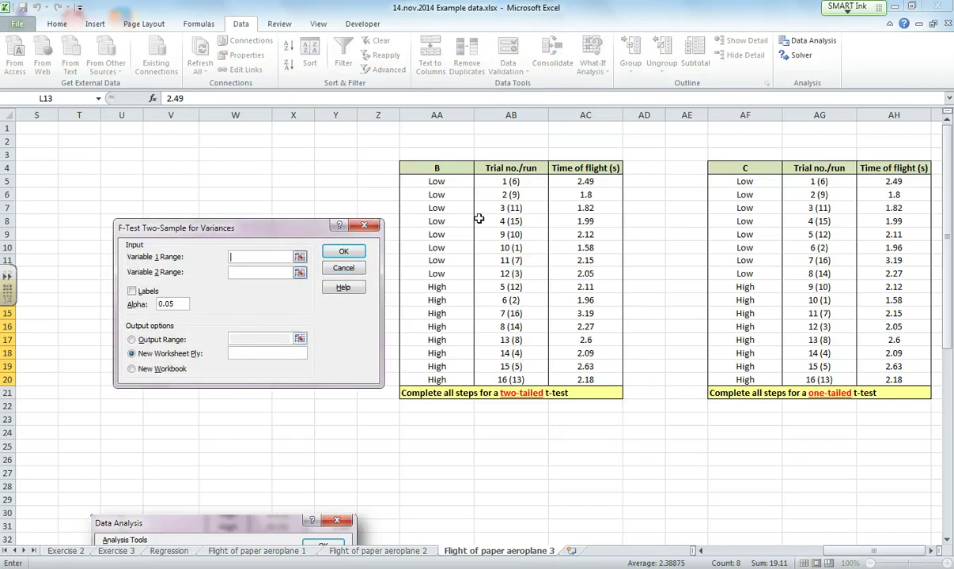
# Set Variable 1 to Low times AC5:AC12 and Variable 2 to High times AC13:AC20, alpha 0.05.
pyautogui.moveTo(585, 182); pyautogui.dragTo(583, 380)
pyautogui.click(249, 272)
pyautogui.click(579, 287)
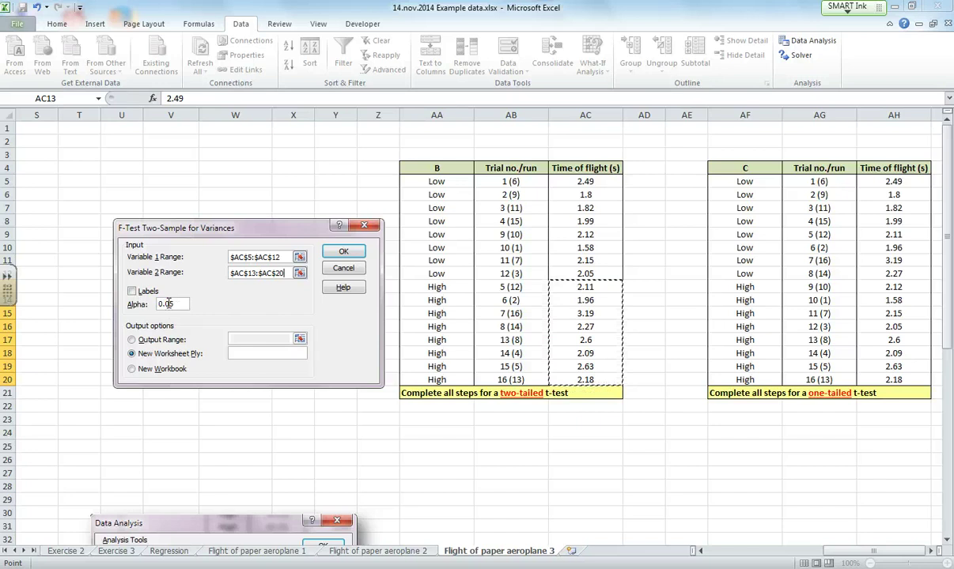
pyautogui.click(174, 307)
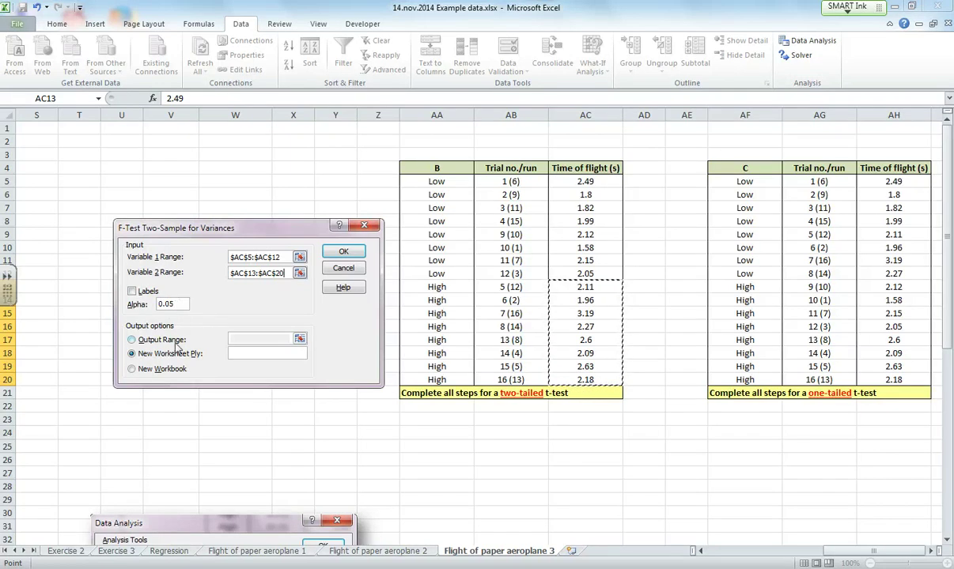
# Output the F-test to cell AA25 on this sheet and generate the table.
pyautogui.click(174, 340)
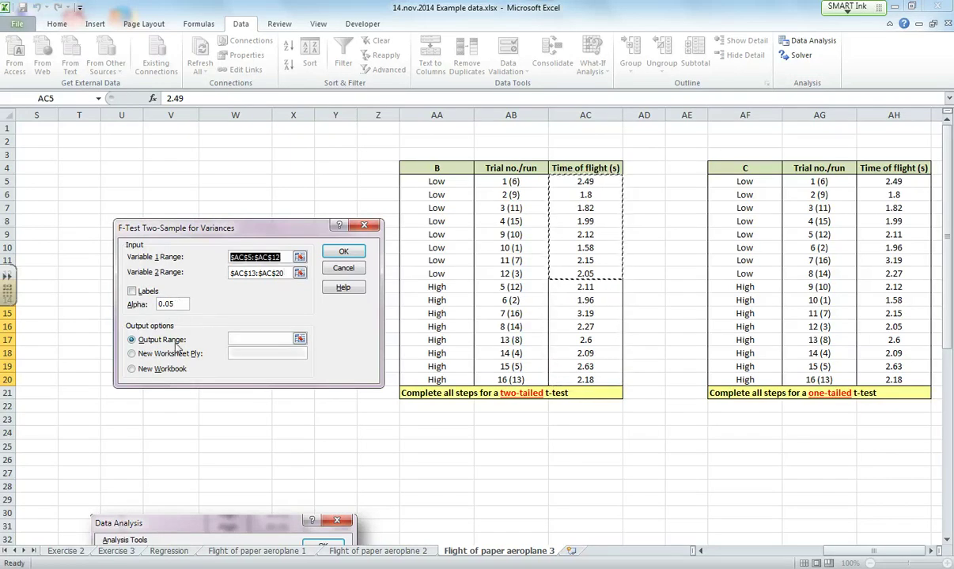
pyautogui.click(254, 340)
pyautogui.scroll(-2, 388, 392)
pyautogui.click(434, 368)
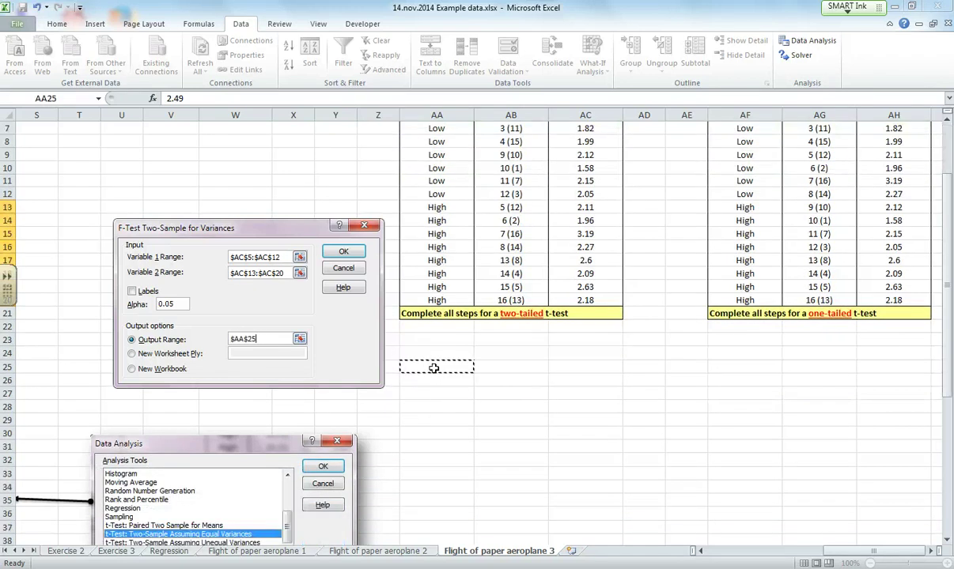
pyautogui.click(343, 251)
pyautogui.click(519, 394)
# Rename the F-test column headings to Low and High.
pyautogui.write('Low')
pyautogui.press('Tab')
pyautogui.write('High')
pyautogui.press('Return')
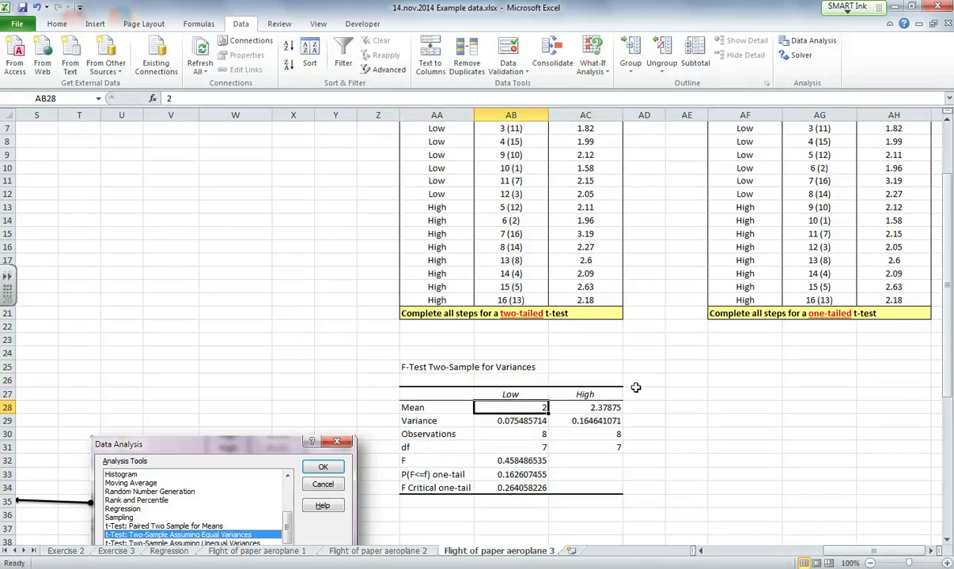
# Review Low's count, variance 0.0755 and the one-tail p-value 0.163, then scroll back left.
pyautogui.scroll(-1, 601, 362)
pyautogui.click(538, 392)
pyautogui.click(525, 383)
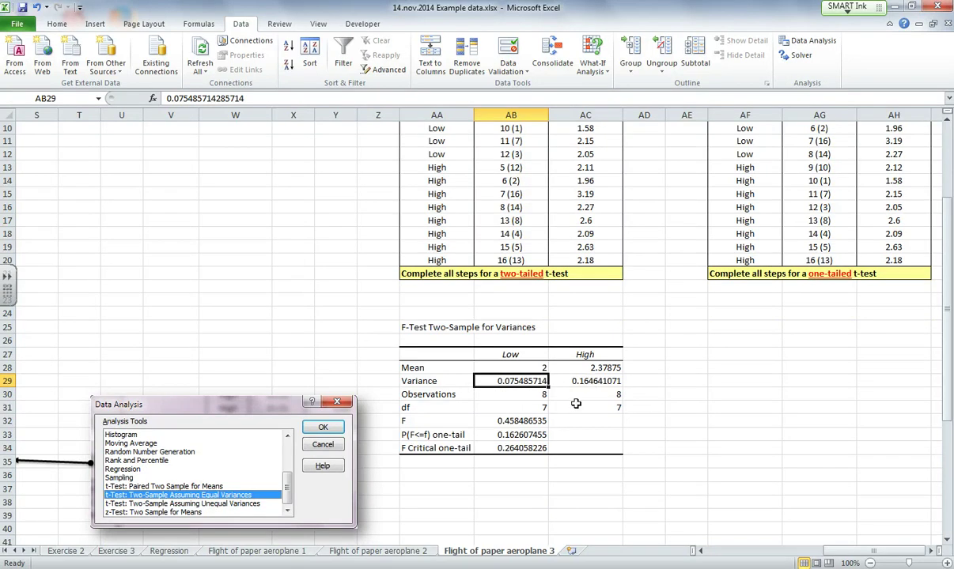
pyautogui.scroll(-1, 582, 387)
pyautogui.click(523, 396)
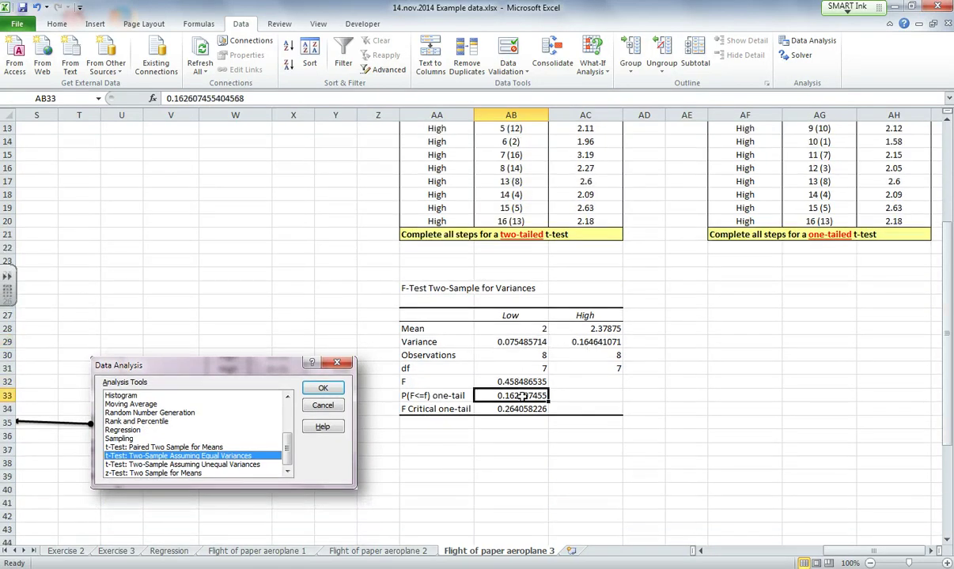
pyautogui.moveTo(434, 395); pyautogui.dragTo(542, 397)
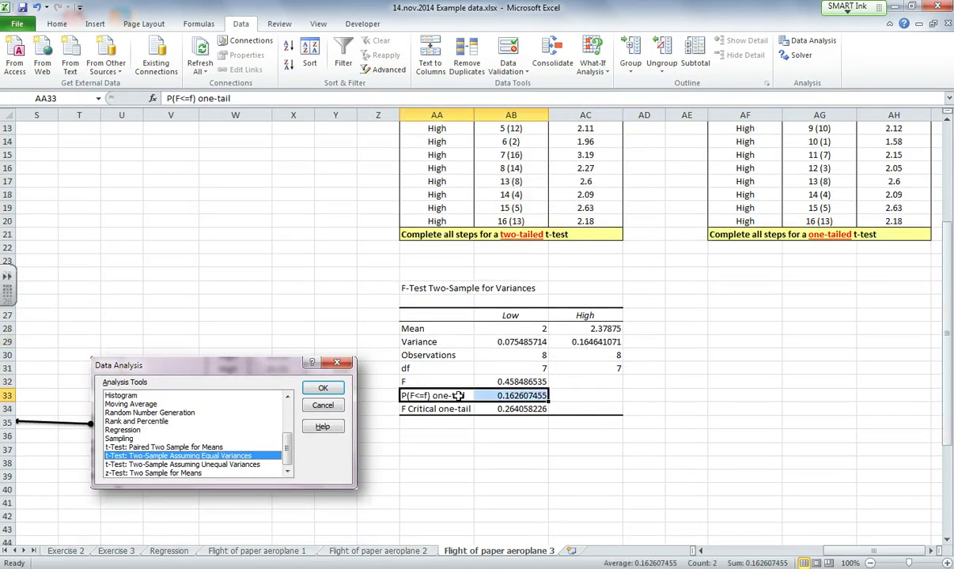
pyautogui.click(541, 396)
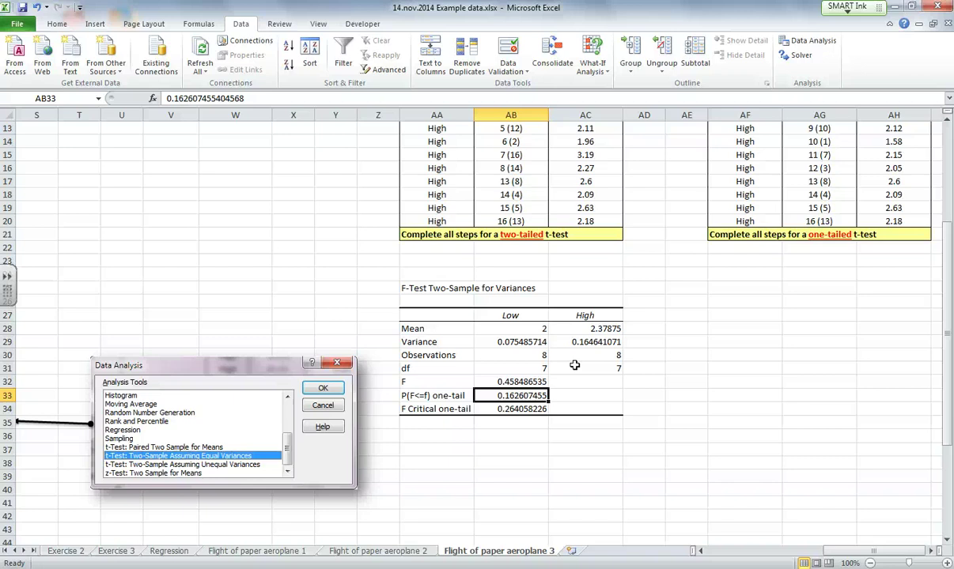
pyautogui.moveTo(856, 552); pyautogui.dragTo(710, 558)
# Check the steps panel rule that p>0.05 means equal variances, then select cell AA37.
pyautogui.scroll(4, 290, 438)
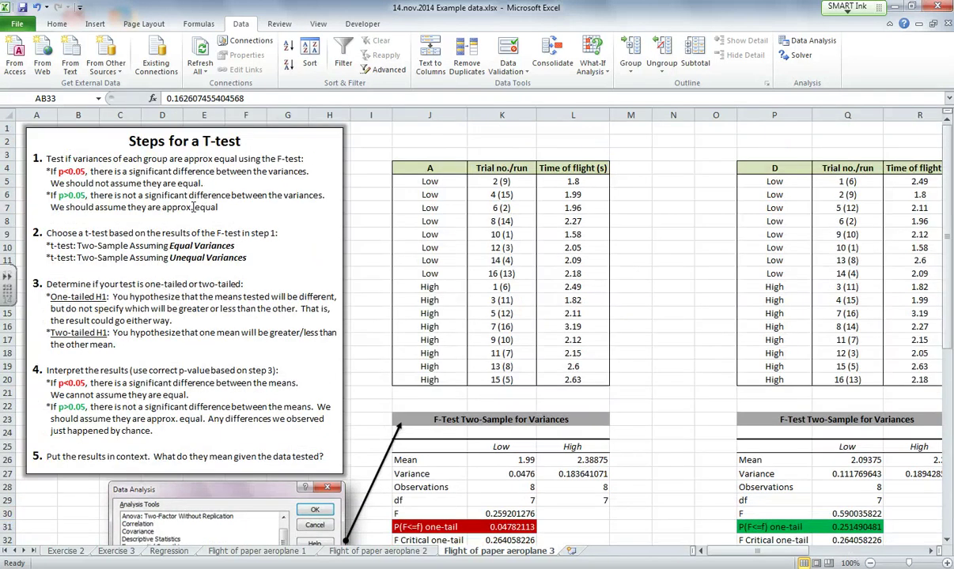
pyautogui.click(118, 171)
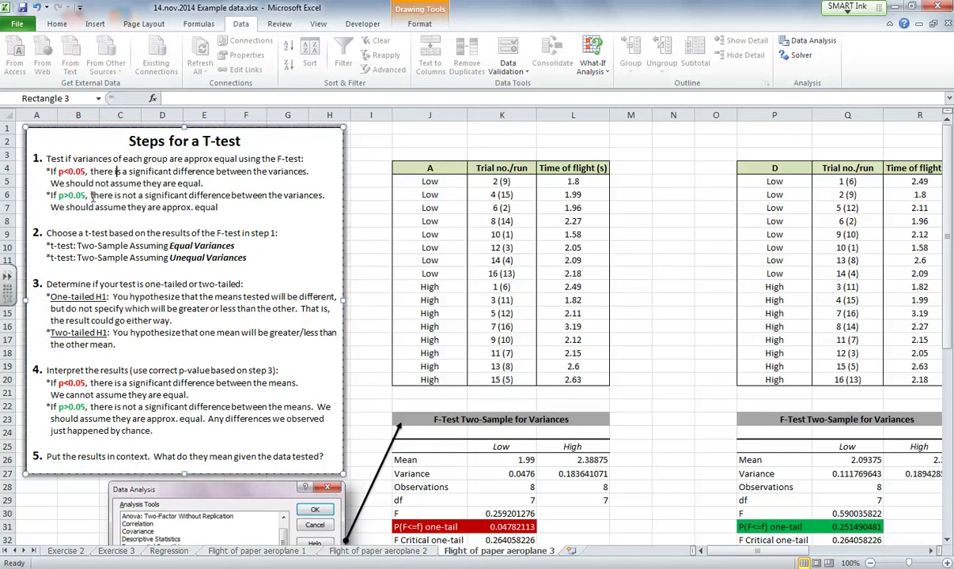
pyautogui.moveTo(93, 198); pyautogui.dragTo(222, 206)
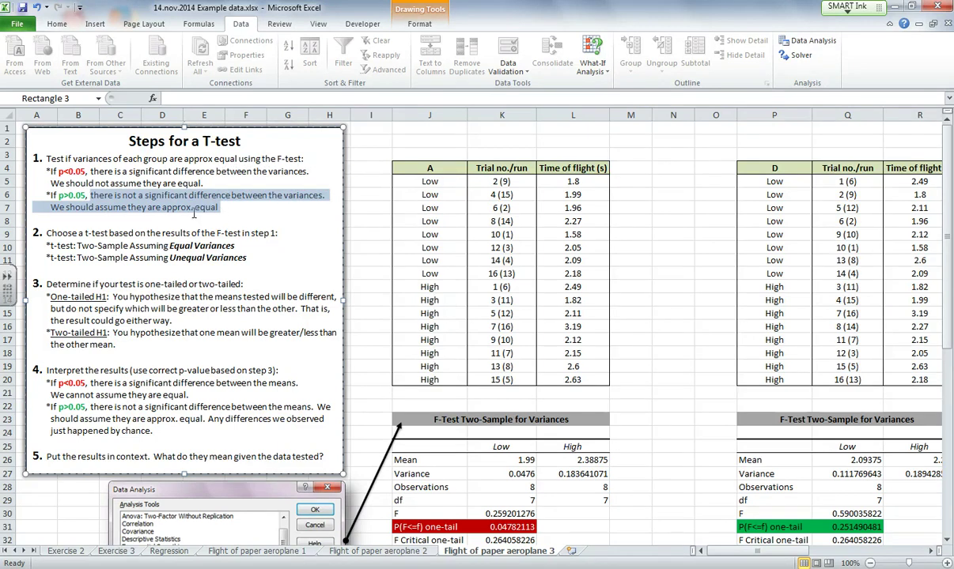
pyautogui.moveTo(740, 561); pyautogui.dragTo(815, 556)
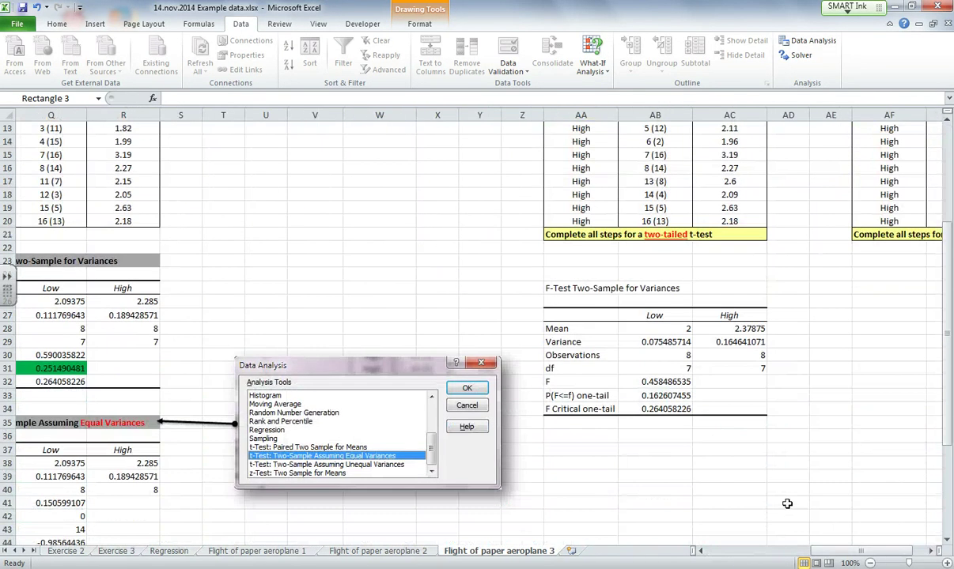
pyautogui.click(716, 503)
pyautogui.click(590, 449)
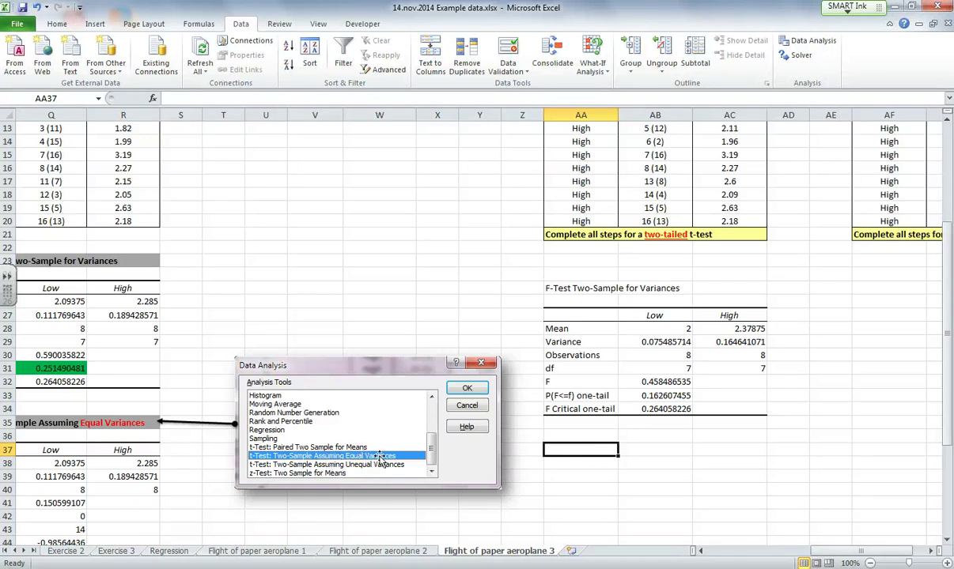
# Choose t-Test: Two-Sample Assuming Equal Variances from the Data Analysis tools.
pyautogui.click(814, 44)
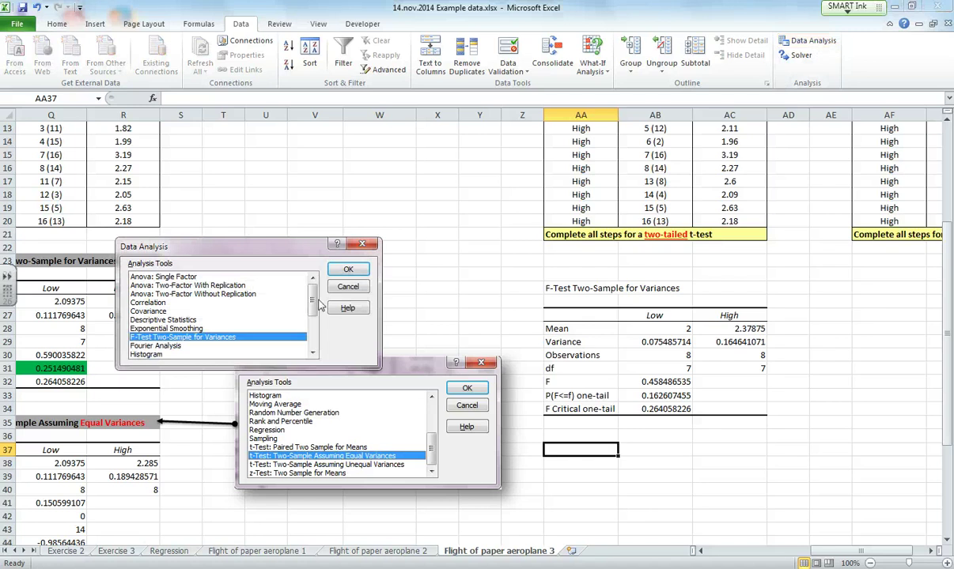
pyautogui.moveTo(313, 294); pyautogui.dragTo(313, 331)
pyautogui.click(235, 335)
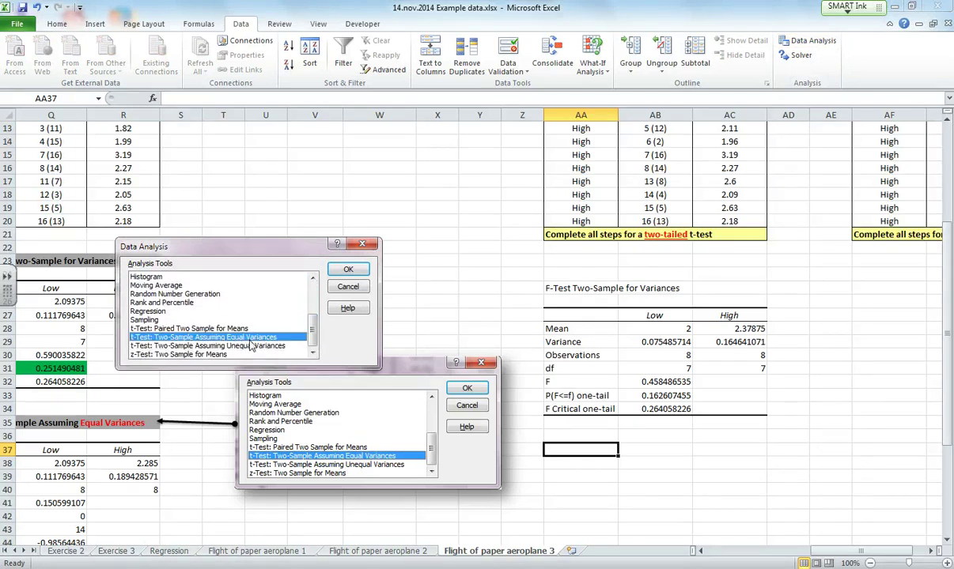
pyautogui.click(349, 271)
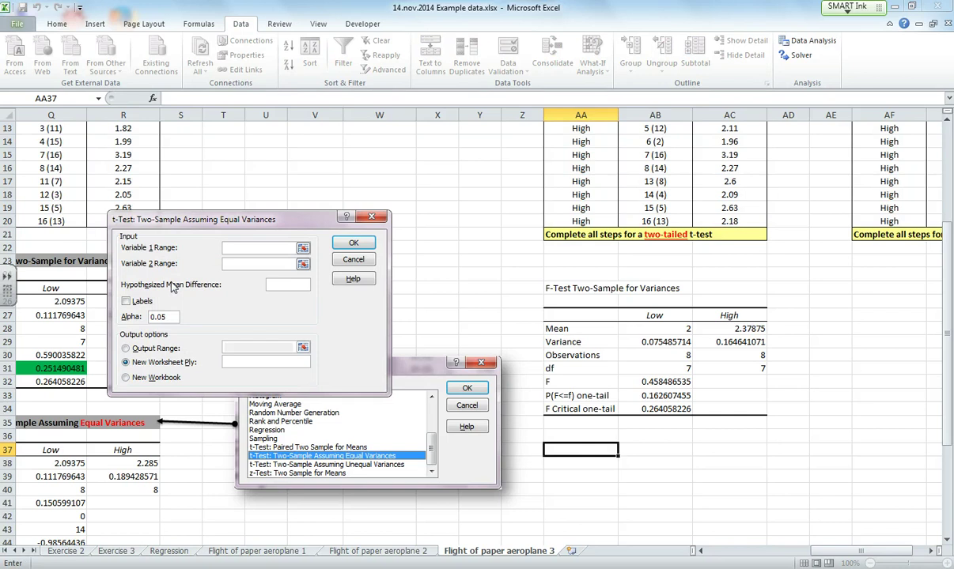
# Use AC5:AC12 and AC13:AC20 as the samples with hypothesized mean difference 0.
pyautogui.scroll(4, 604, 336)
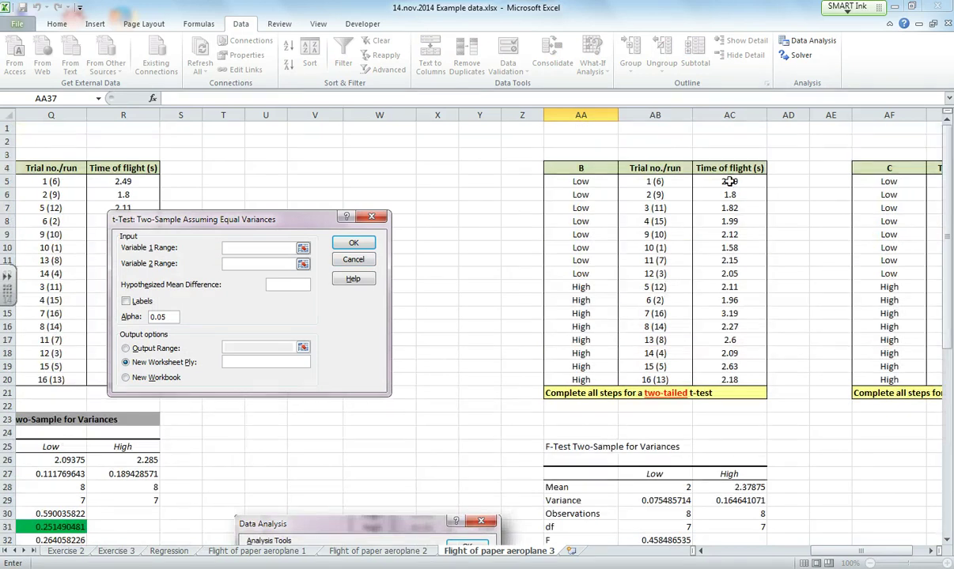
pyautogui.moveTo(729, 181); pyautogui.dragTo(729, 378)
pyautogui.click(267, 265)
pyautogui.click(289, 286)
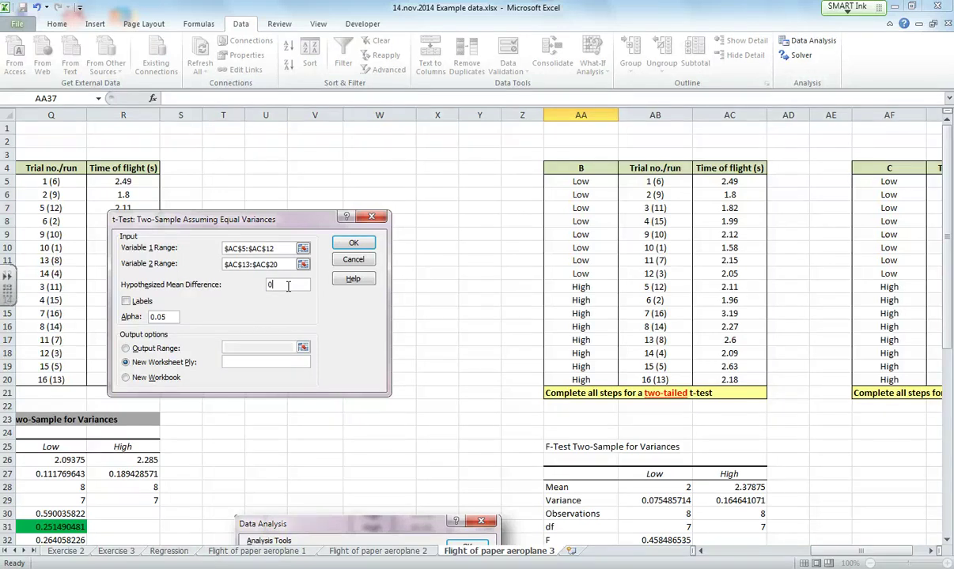
pyautogui.click(280, 285)
# Place the t-test results at cell AA37 on this sheet and generate the table.
pyautogui.click(125, 349)
pyautogui.click(241, 347)
pyautogui.scroll(-6, 877, 404)
pyautogui.click(601, 372)
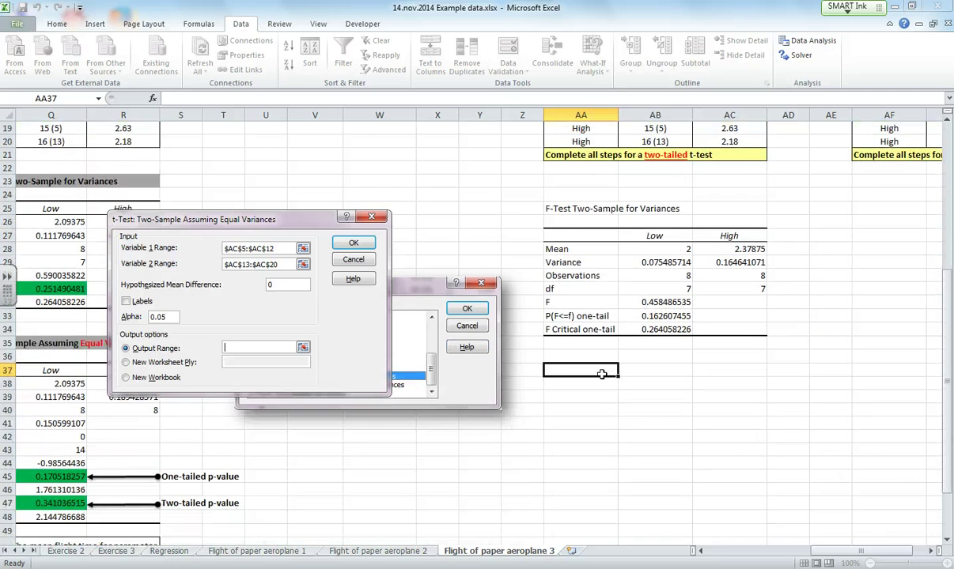
pyautogui.click(354, 242)
pyautogui.scroll(-2, 783, 432)
pyautogui.click(718, 422)
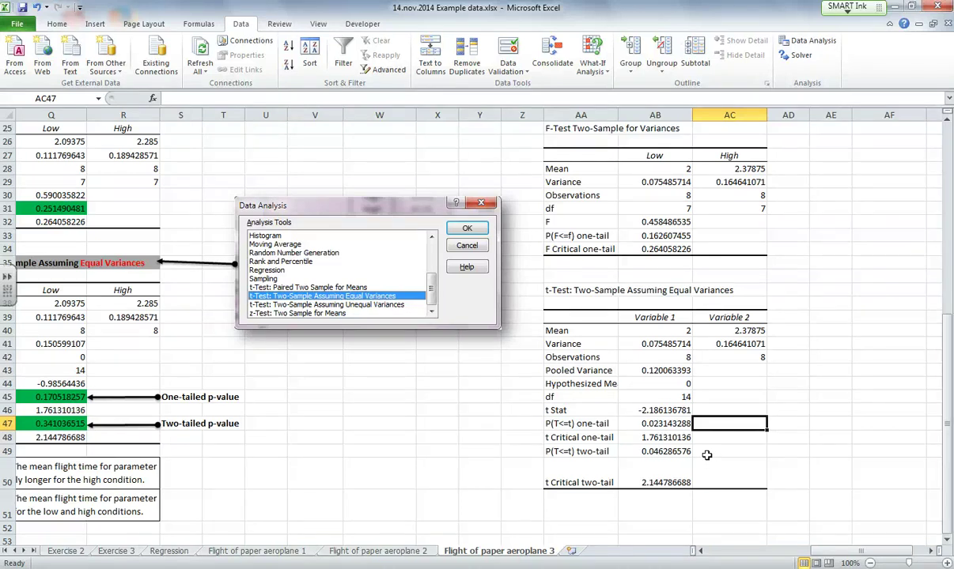
pyautogui.scroll(8, 671, 430)
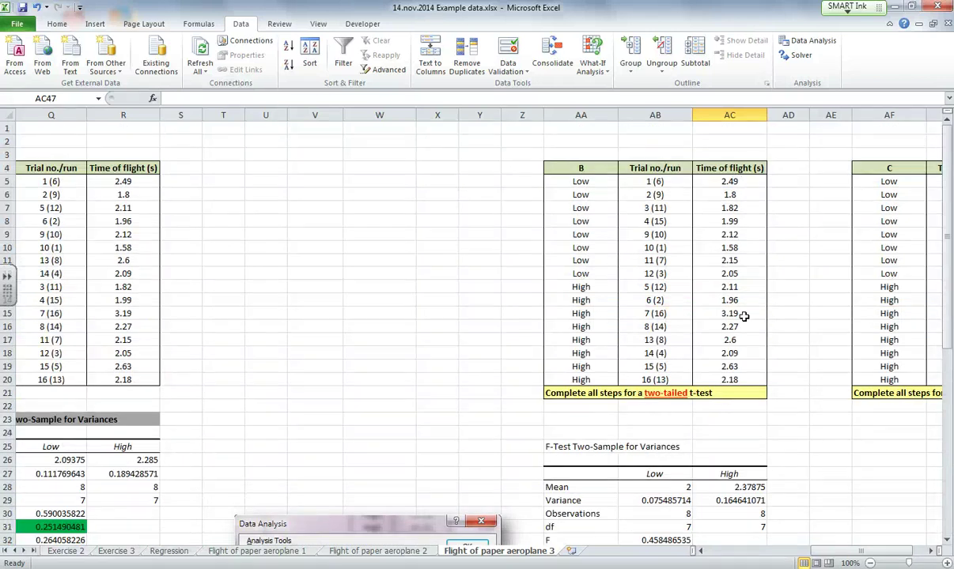
pyautogui.scroll(-2, 735, 317)
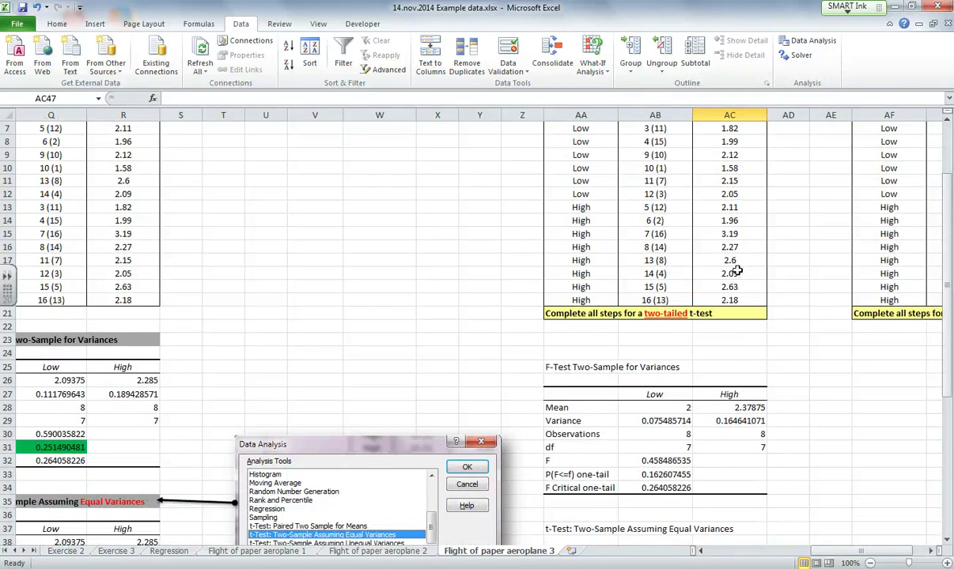
pyautogui.scroll(1, 735, 270)
pyautogui.scroll(-6, 735, 273)
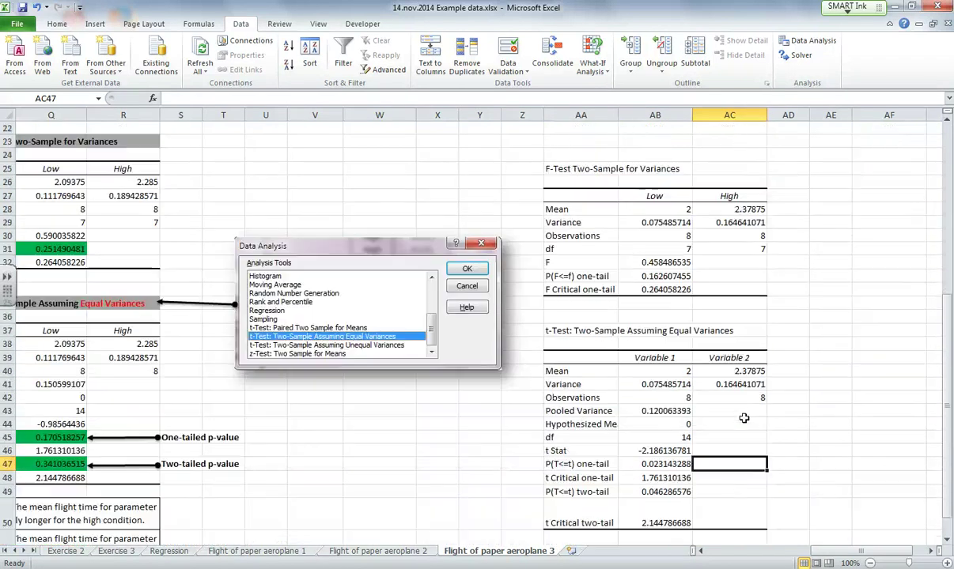
pyautogui.click(728, 491)
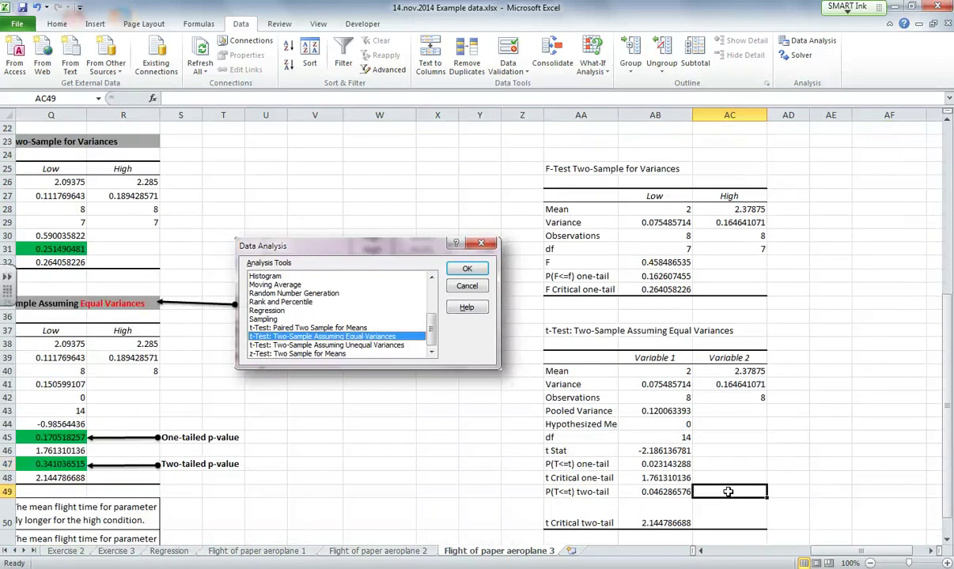
pyautogui.moveTo(581, 492); pyautogui.dragTo(673, 492)
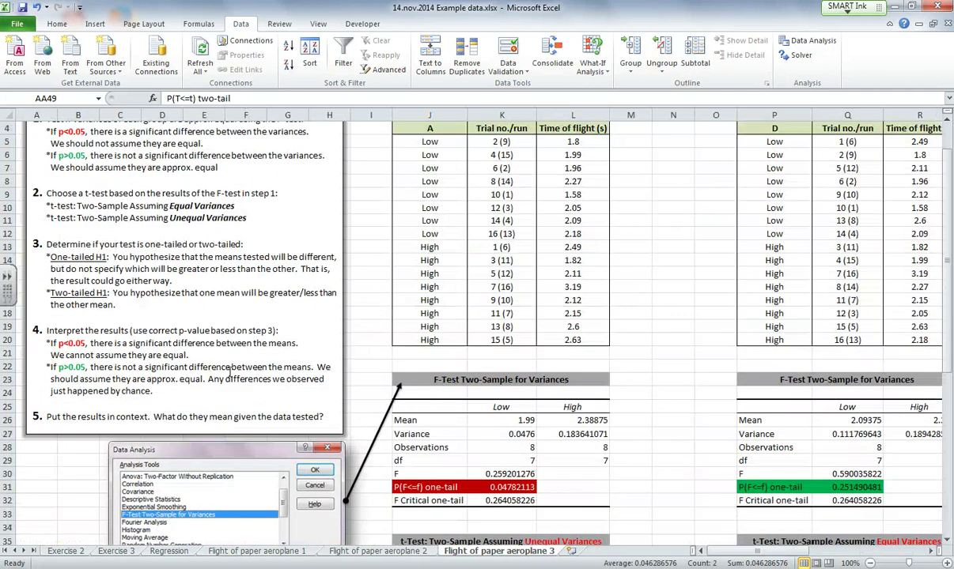
pyautogui.click(68, 346)
pyautogui.moveTo(69, 351); pyautogui.dragTo(195, 360)
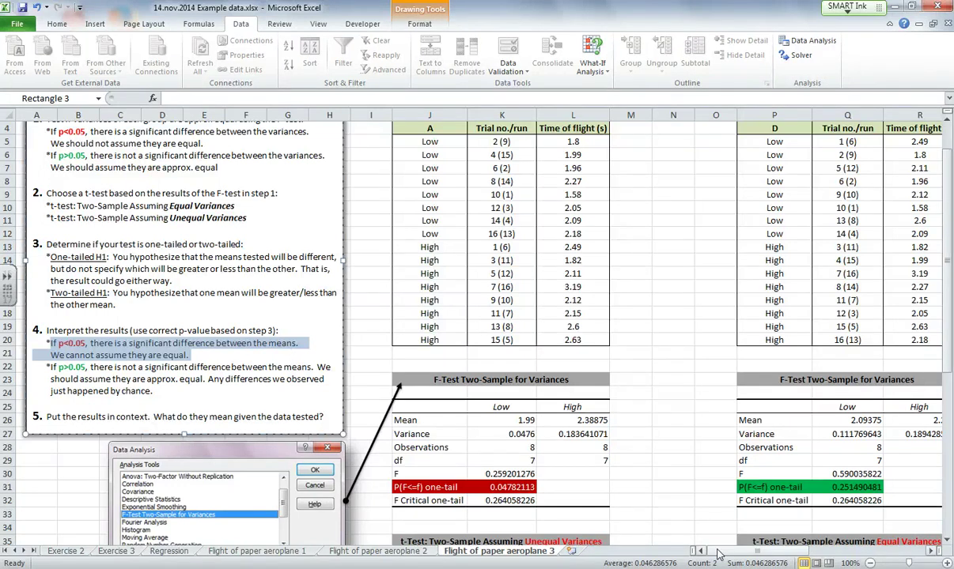
pyautogui.hscroll(5, 676, 514)
pyautogui.scroll(-5, 825, 498)
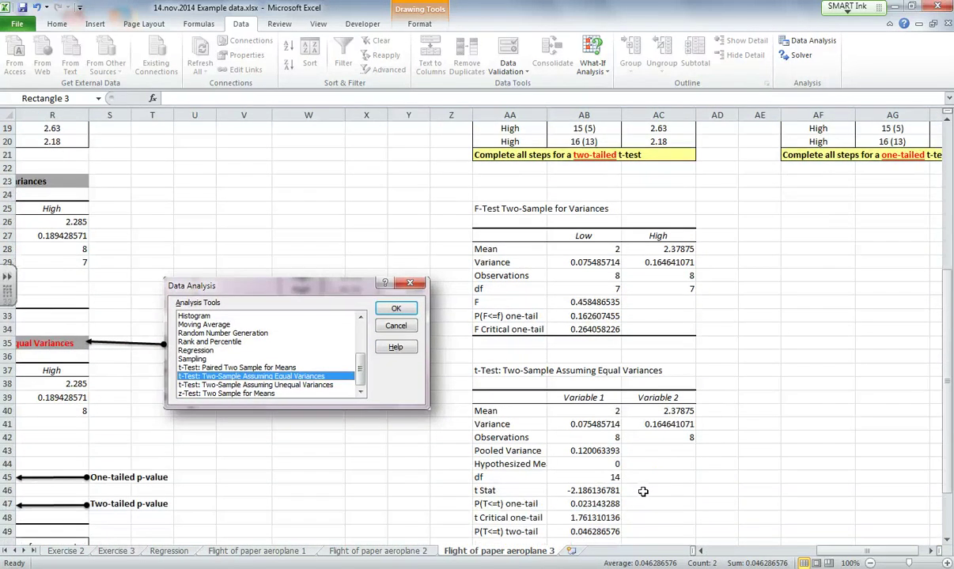
# Rename the t-test column headings in AB39 and AC39 to Low and High.
pyautogui.click(606, 398)
pyautogui.write('Low')
pyautogui.press('Tab')
pyautogui.write('High')
pyautogui.press('Return')
# Compare the means, Low 2 and High 2.37875, and check the two-tail p-value 0.0463.
pyautogui.click(691, 411)
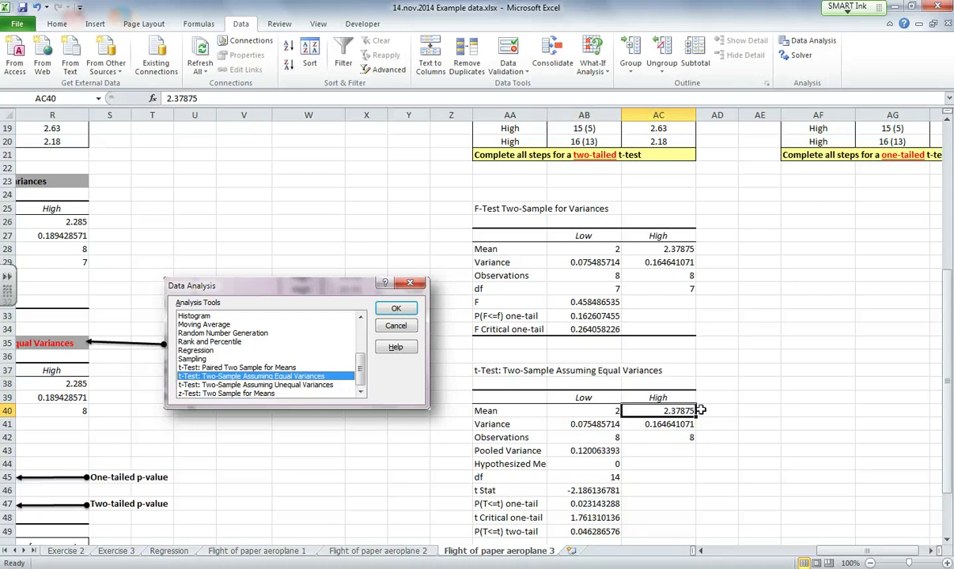
pyautogui.click(591, 408)
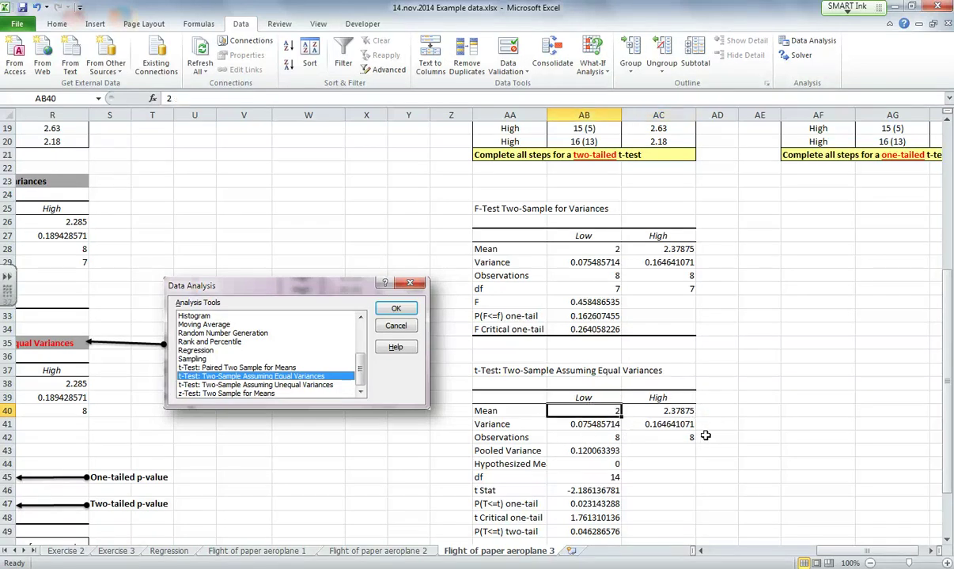
pyautogui.click(688, 412)
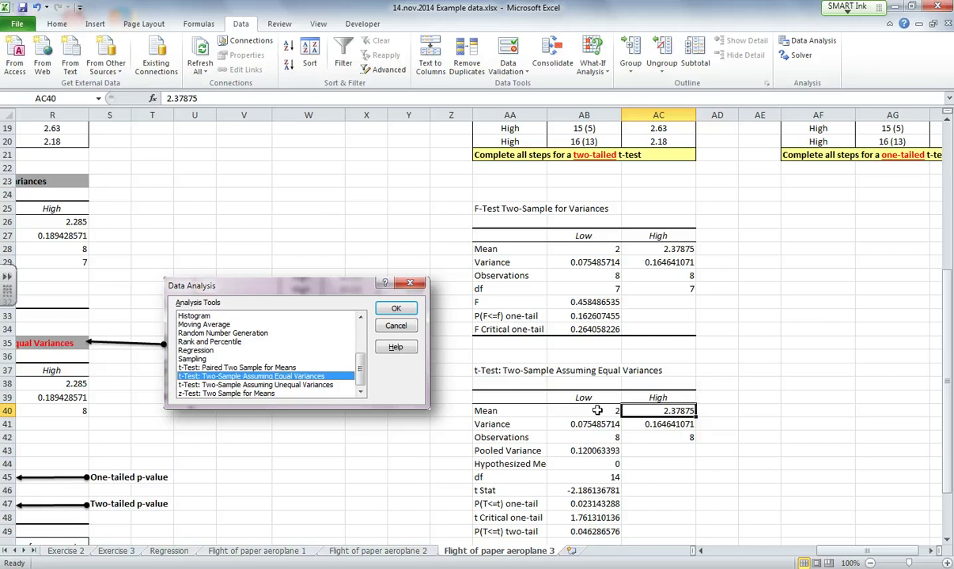
pyautogui.scroll(-2, 569, 395)
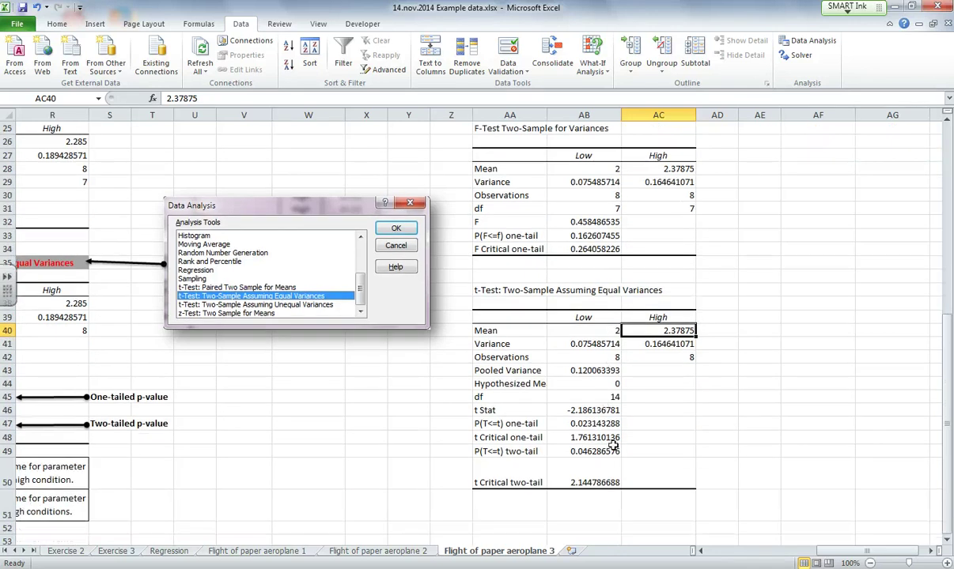
pyautogui.click(614, 450)
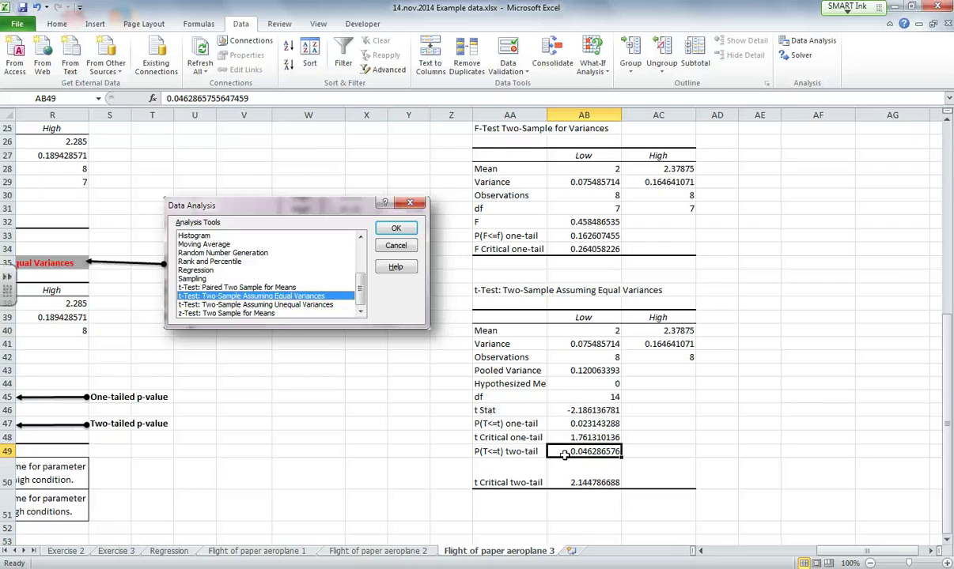
pyautogui.scroll(8, 564, 454)
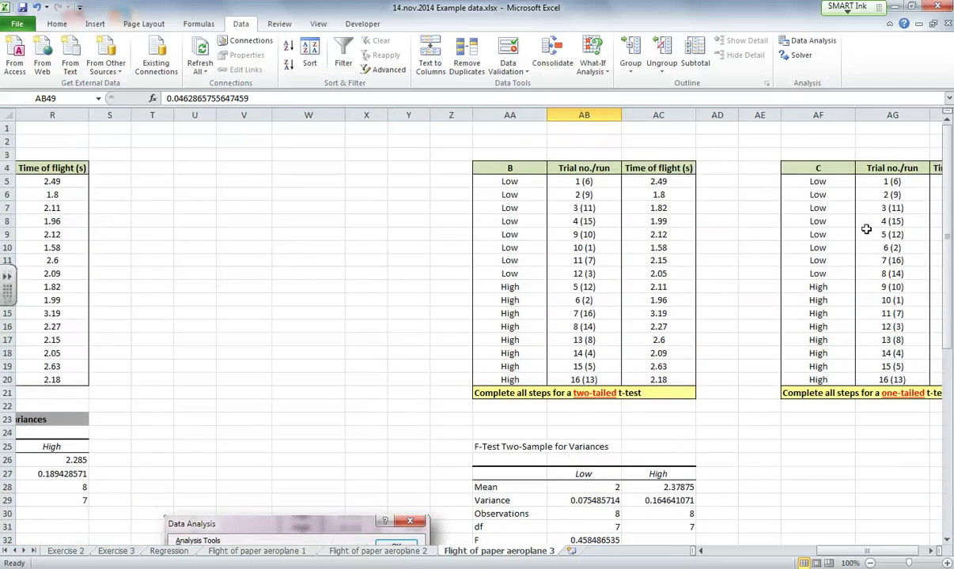